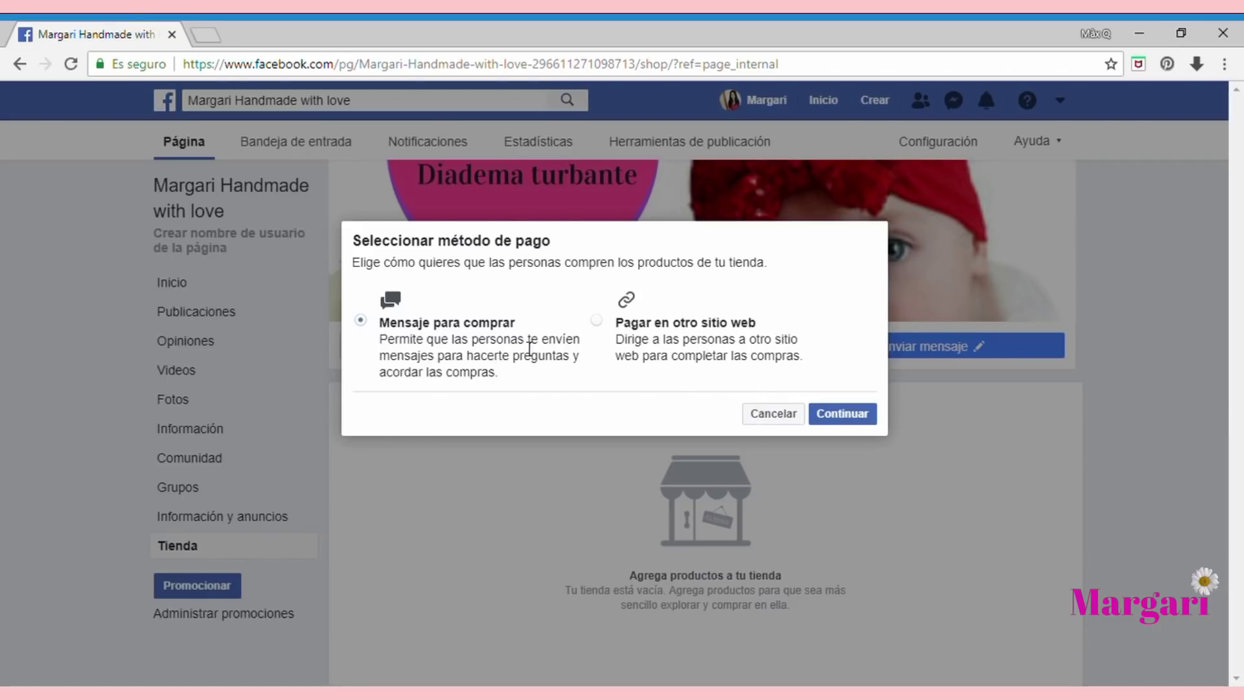
# Use "Mensaje para comprar" as the shop's payment method and save Euro as its currency
pyautogui.click(835, 415)
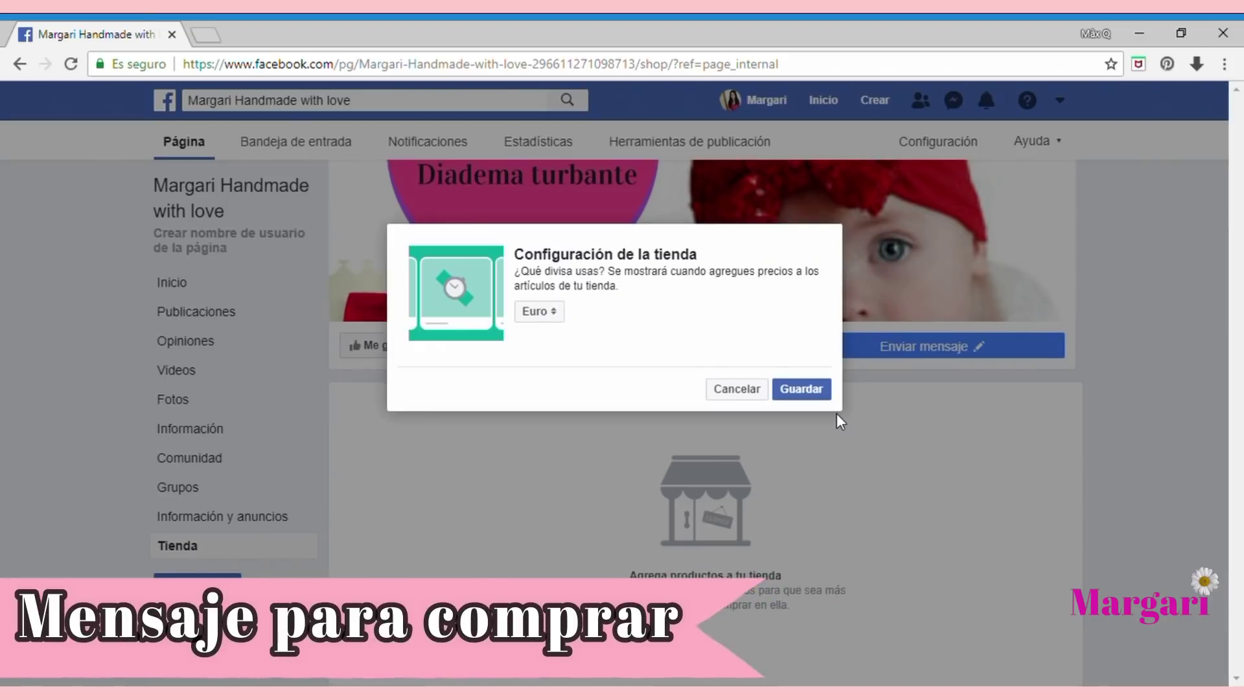
pyautogui.click(559, 319)
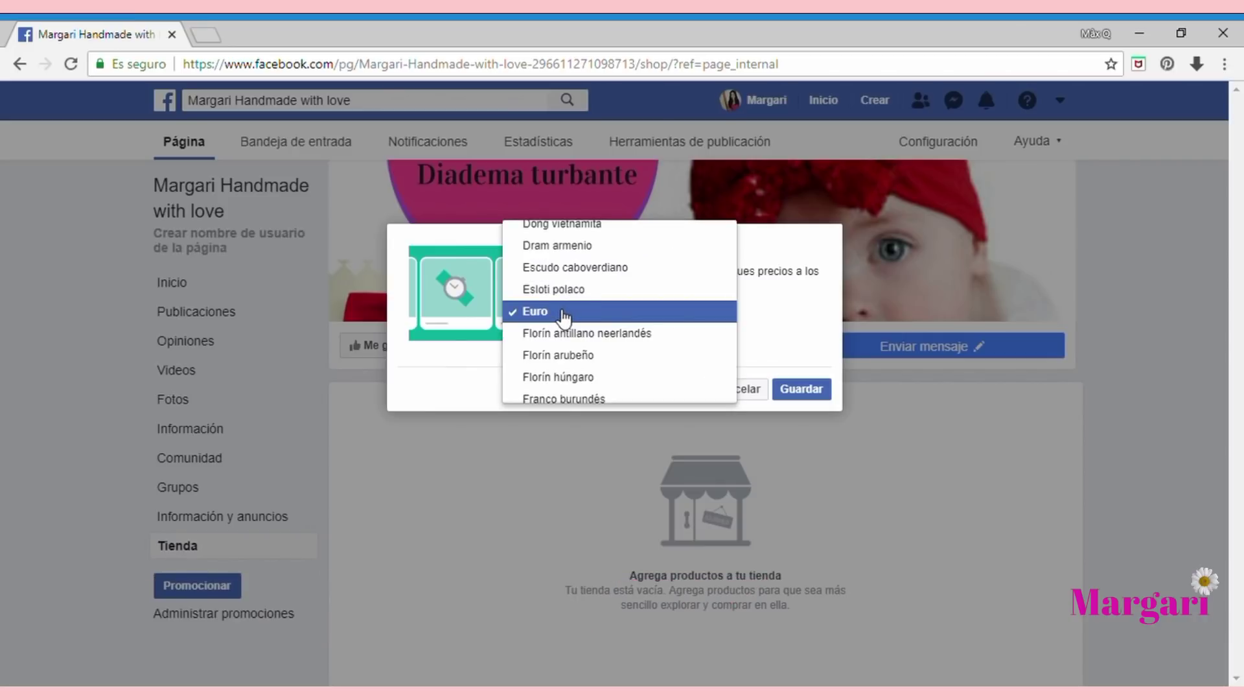
pyautogui.click(562, 315)
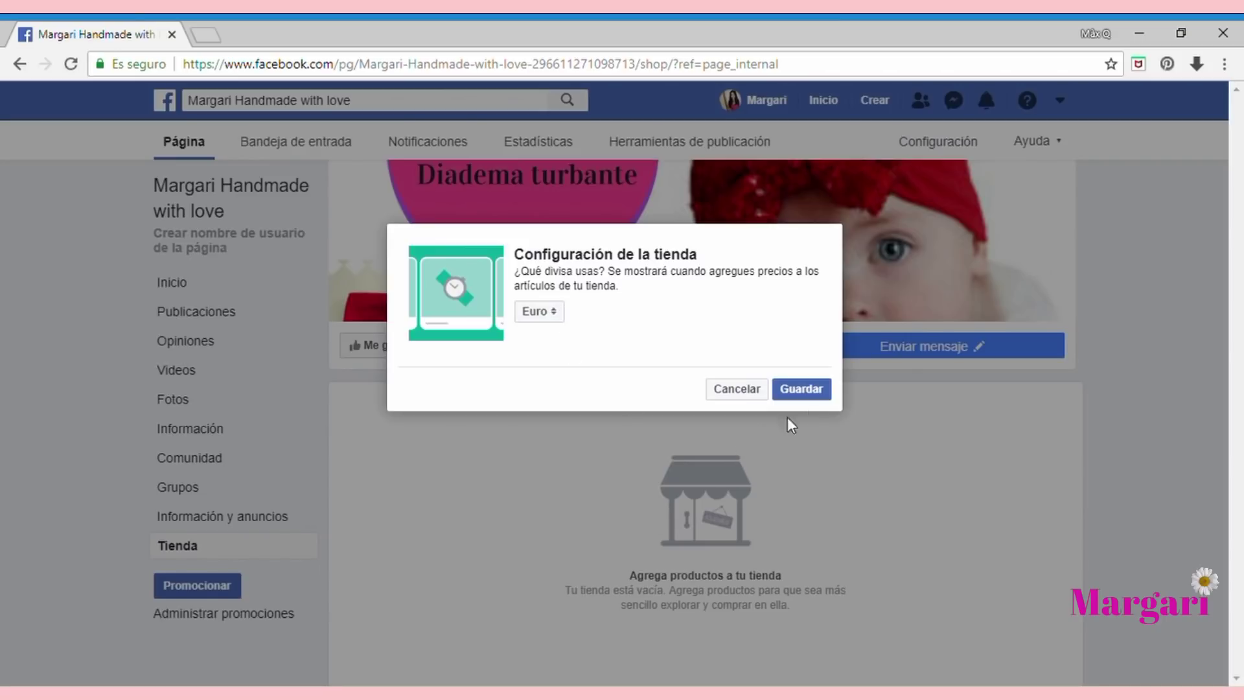
pyautogui.click(822, 396)
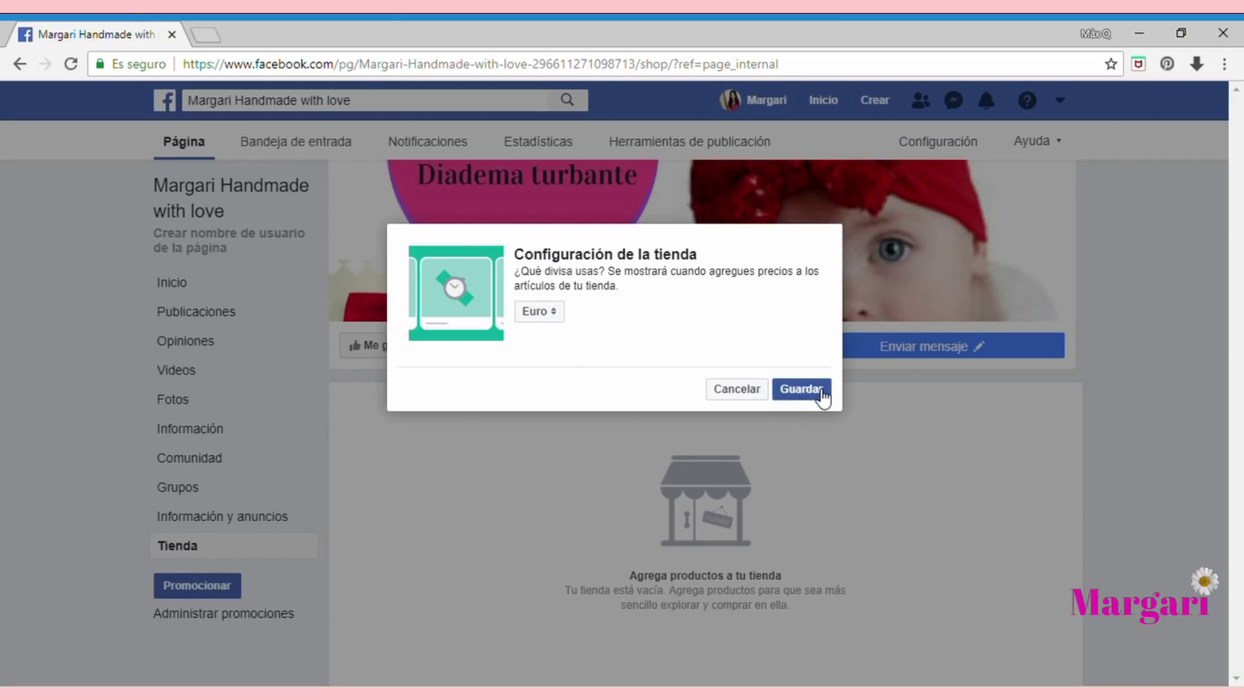
pyautogui.click(821, 394)
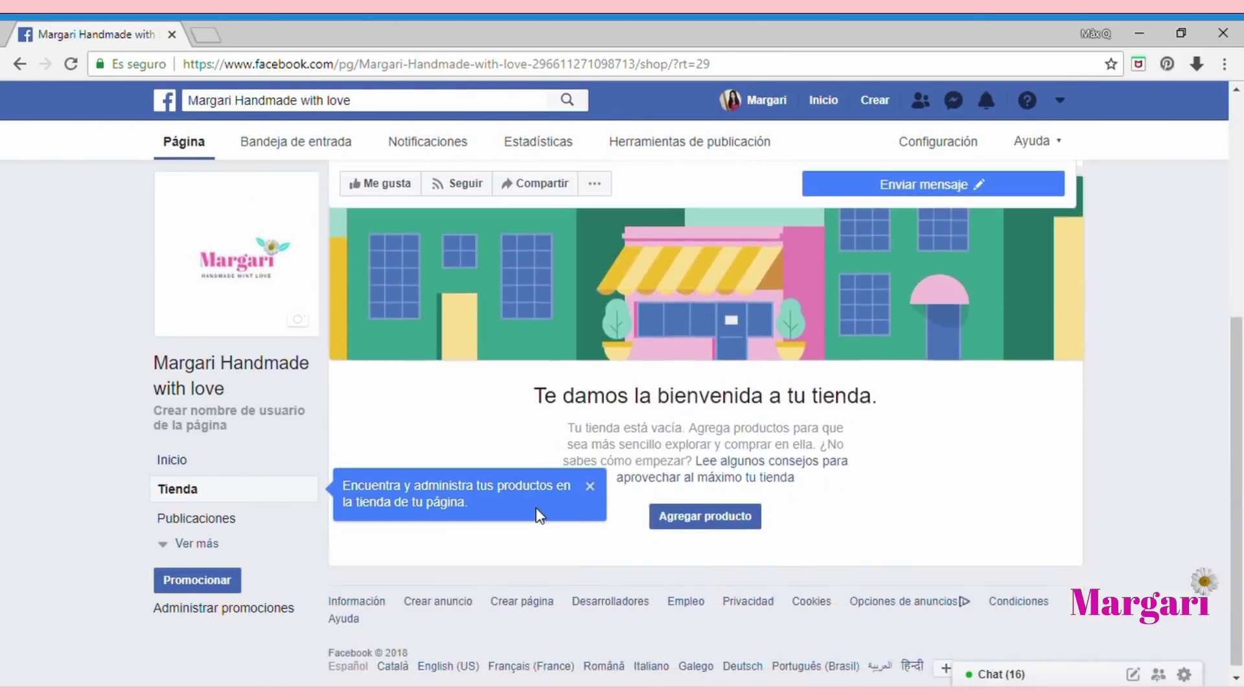
# Start a new shop product and add the coral flower headband photo from the computer to it
pyautogui.scroll(-3, 535, 507)
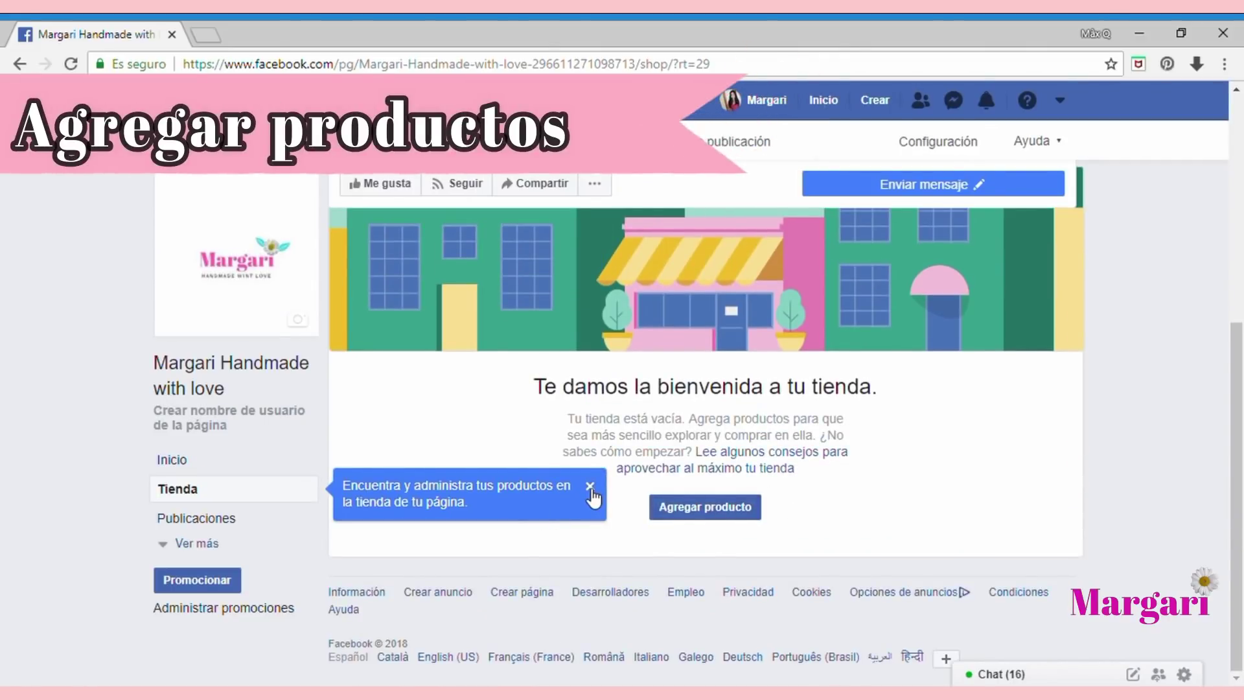
pyautogui.click(722, 506)
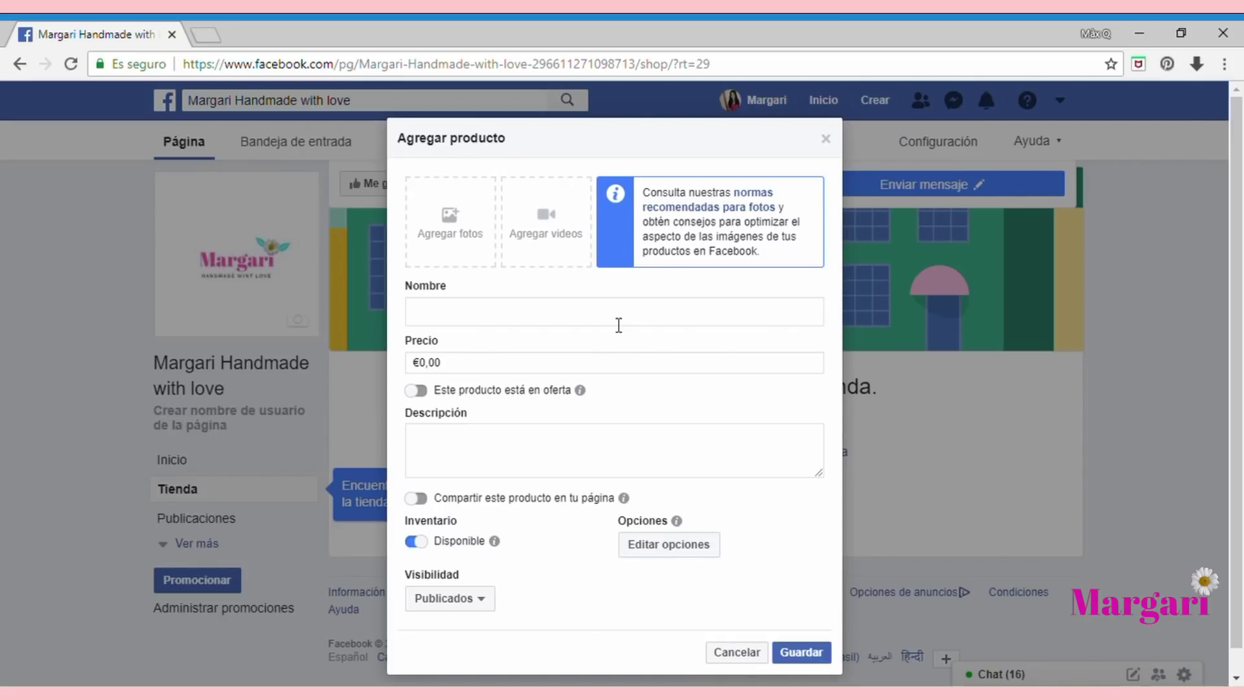
pyautogui.click(454, 237)
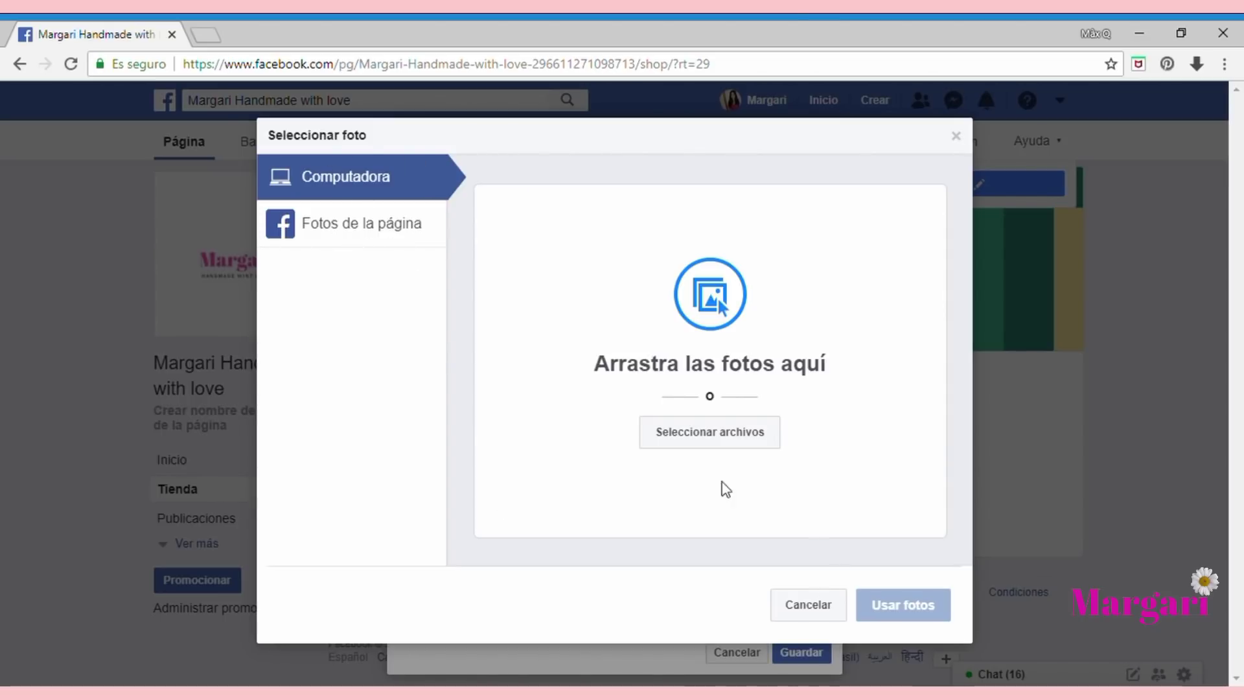
pyautogui.click(743, 440)
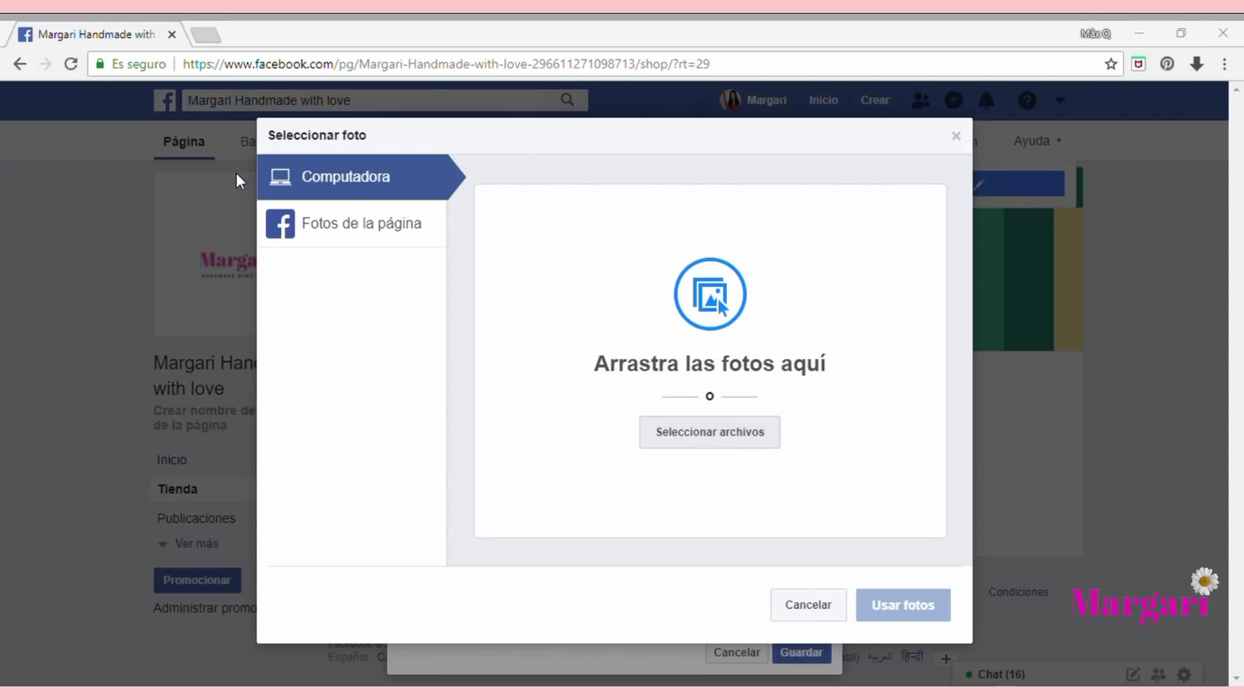
pyautogui.press('Return')
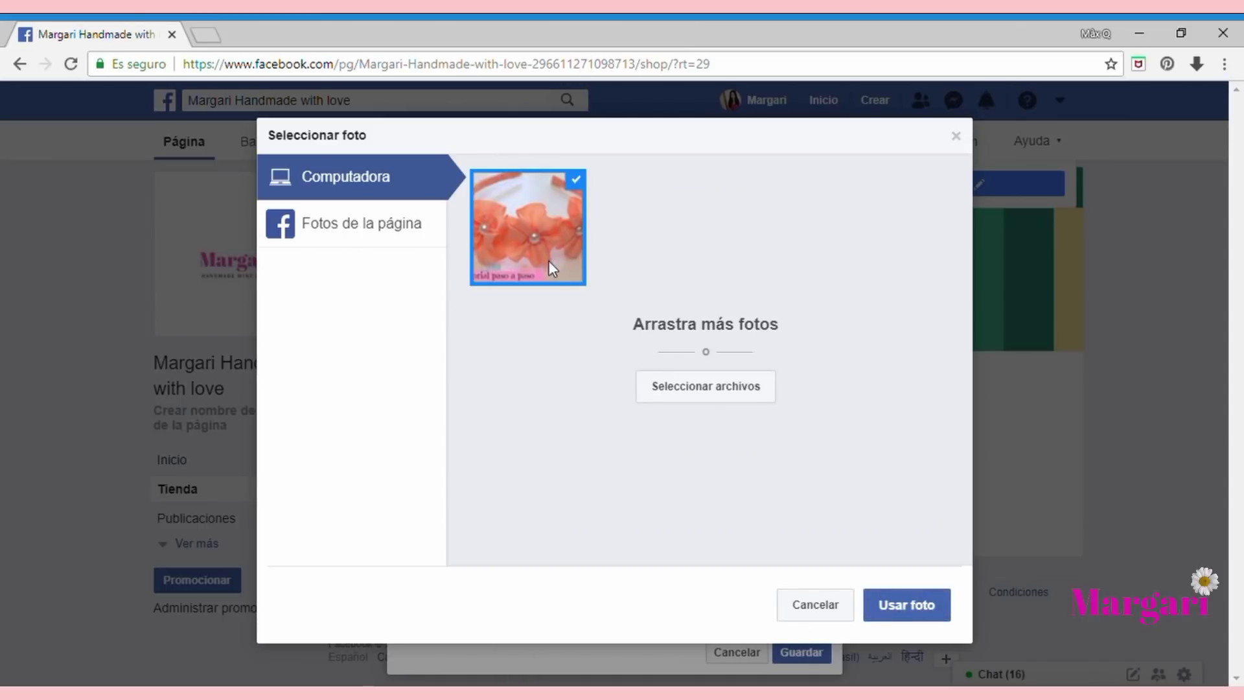
pyautogui.click(931, 618)
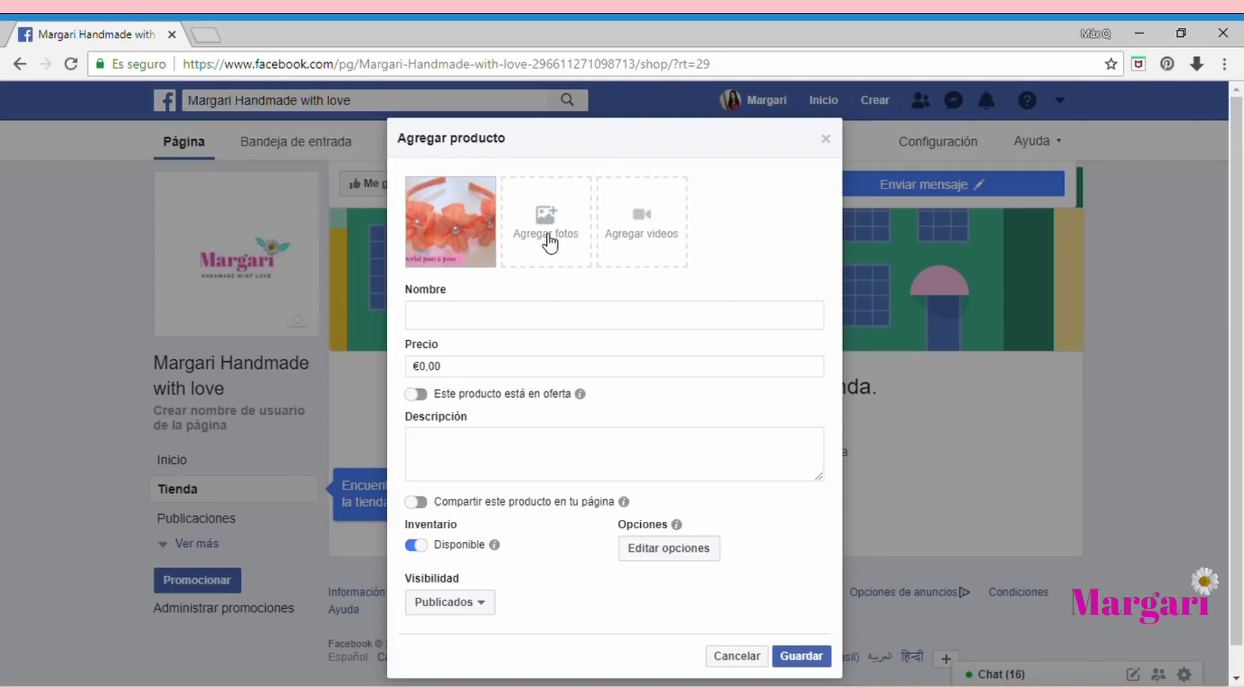
# Name the product "Diadema para niñas" and set its price to €10,00
pyautogui.click(551, 309)
pyautogui.write('Diadema ')
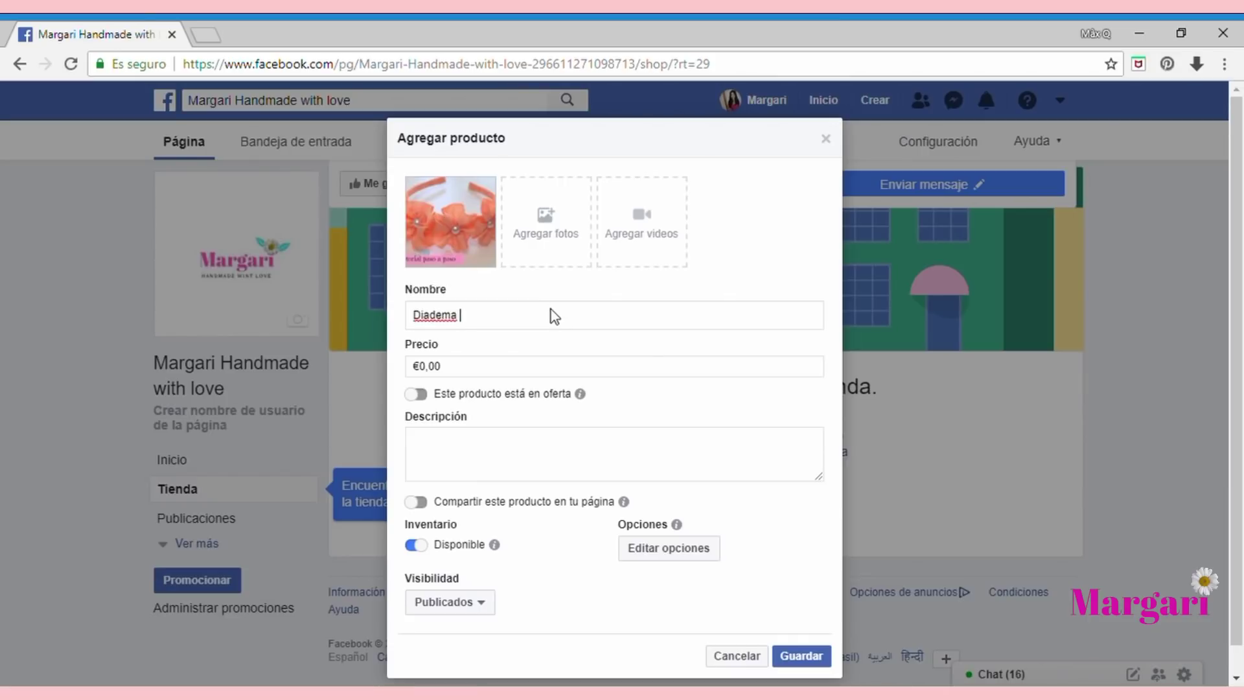
pyautogui.write('para niñas')
pyautogui.click(431, 367)
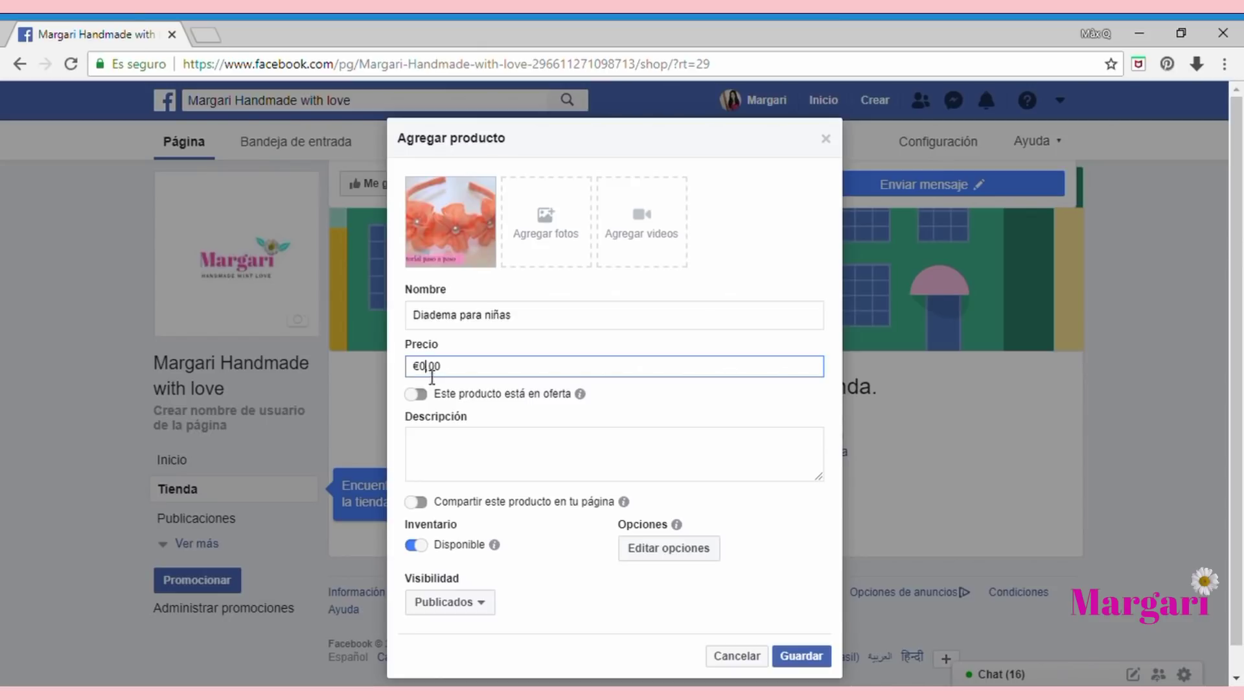
pyautogui.press('Left')
pyautogui.write('1')
# Enter the product description "diademas para niñas de 5 años elaborada a mano, de flores en color limonsillo."
pyautogui.click(641, 451)
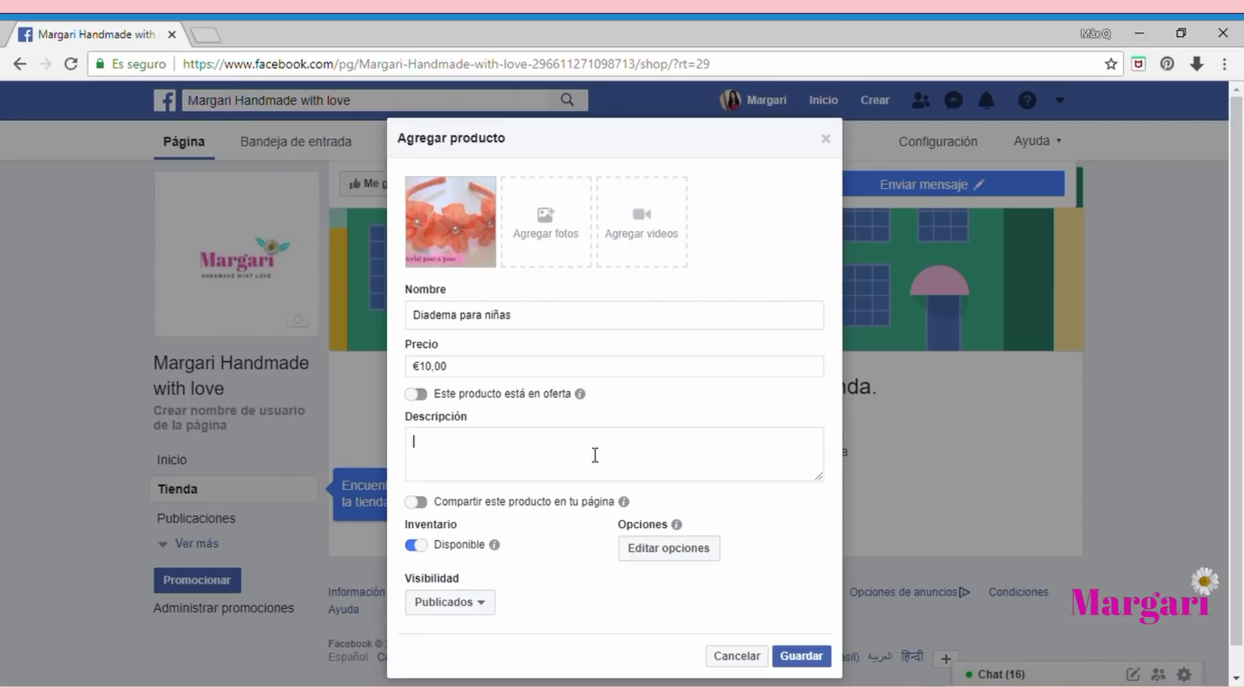
pyautogui.write('diademas para ni')
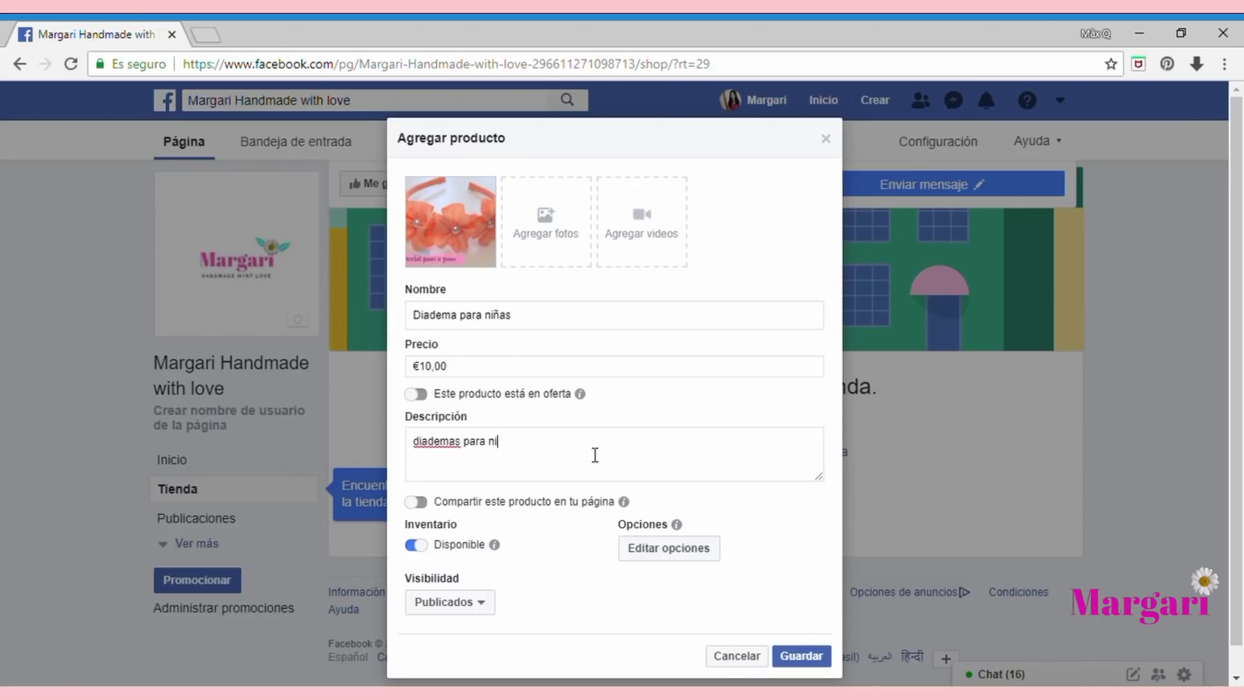
pyautogui.write('ñas de 5 años elaborada a mano,')
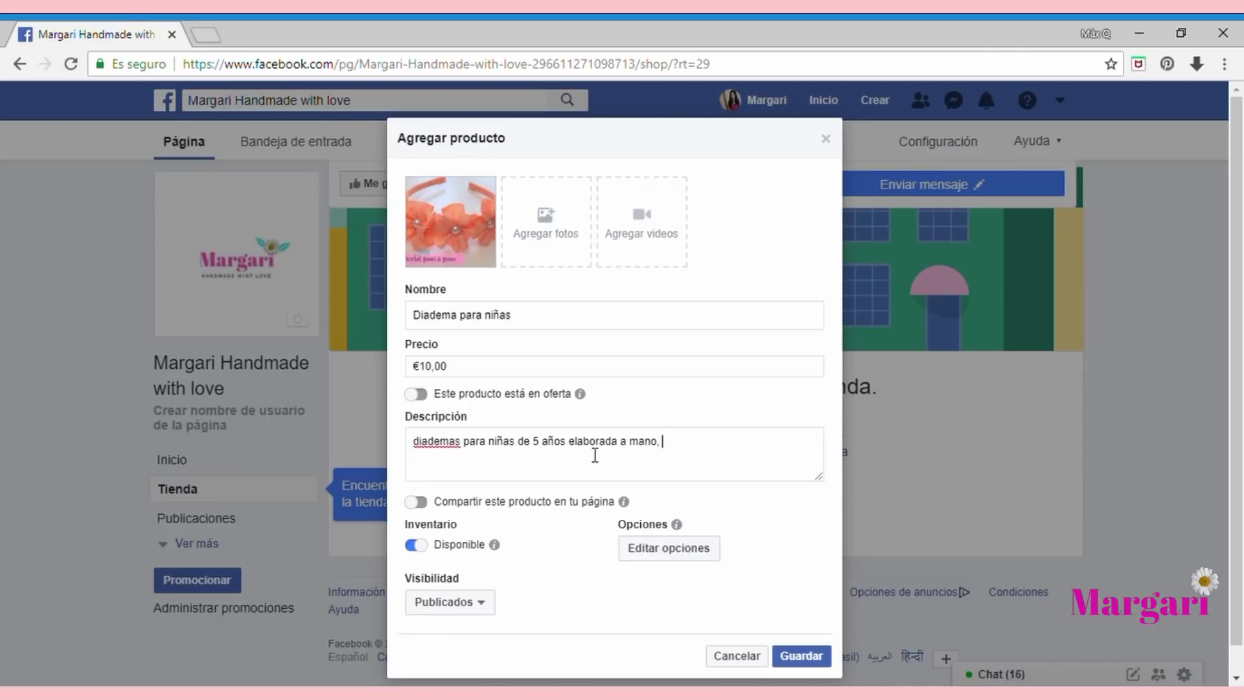
pyautogui.write('de flores en color limonsillo.')
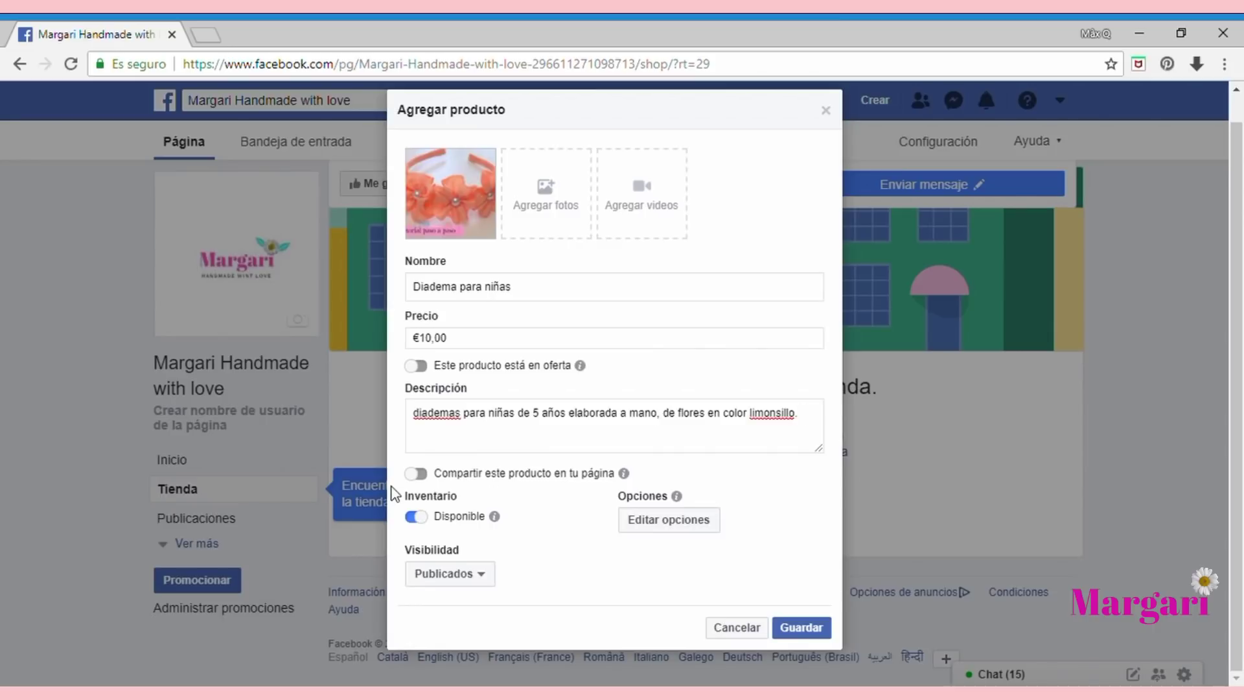
# Enable sharing the product on the page, save it and dismiss the first-product notice
pyautogui.click(420, 474)
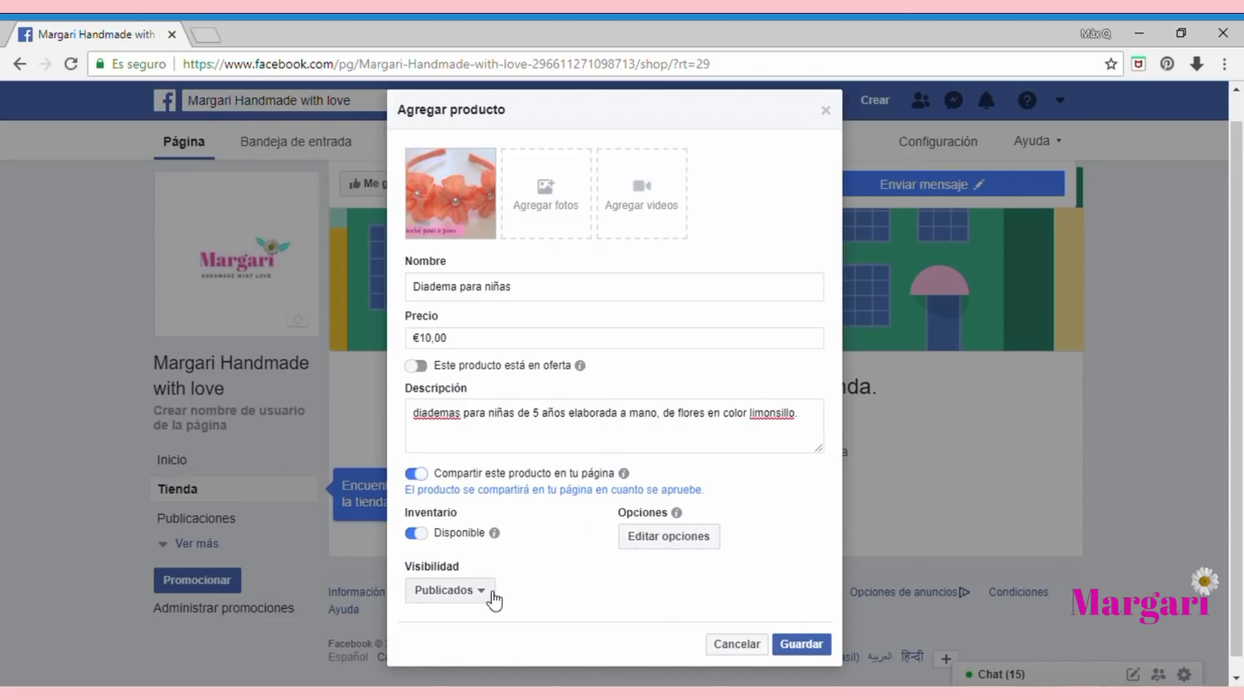
pyautogui.click(823, 648)
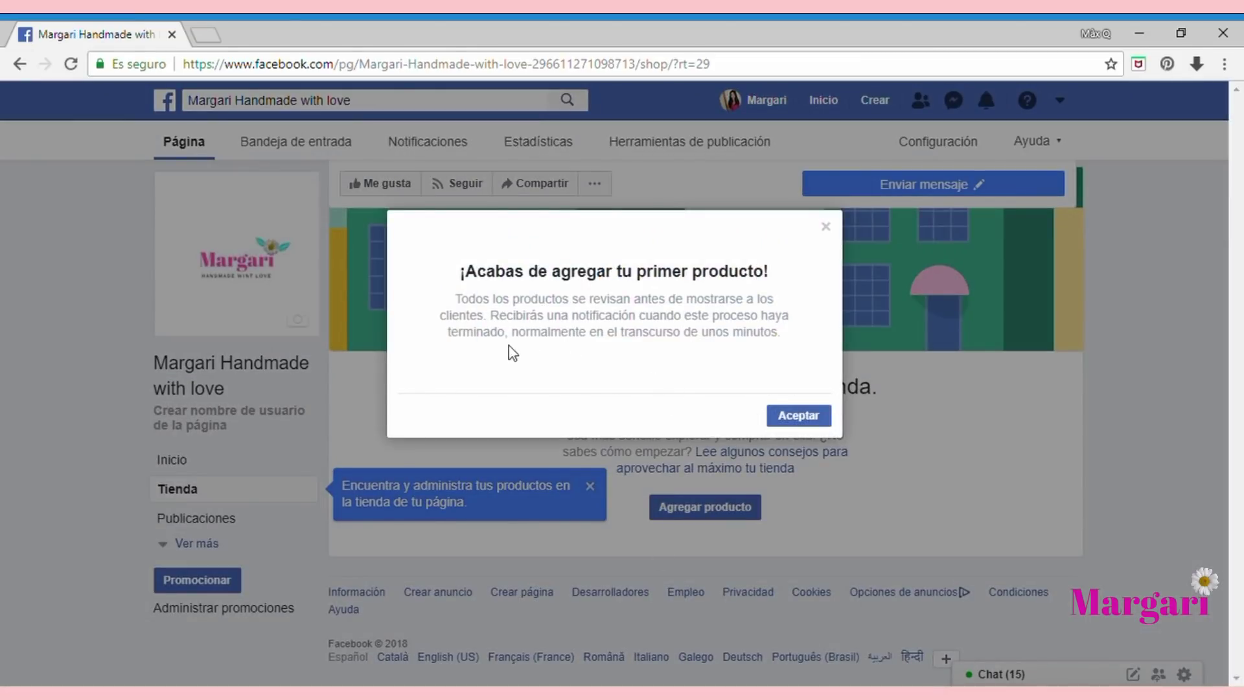
pyautogui.click(818, 415)
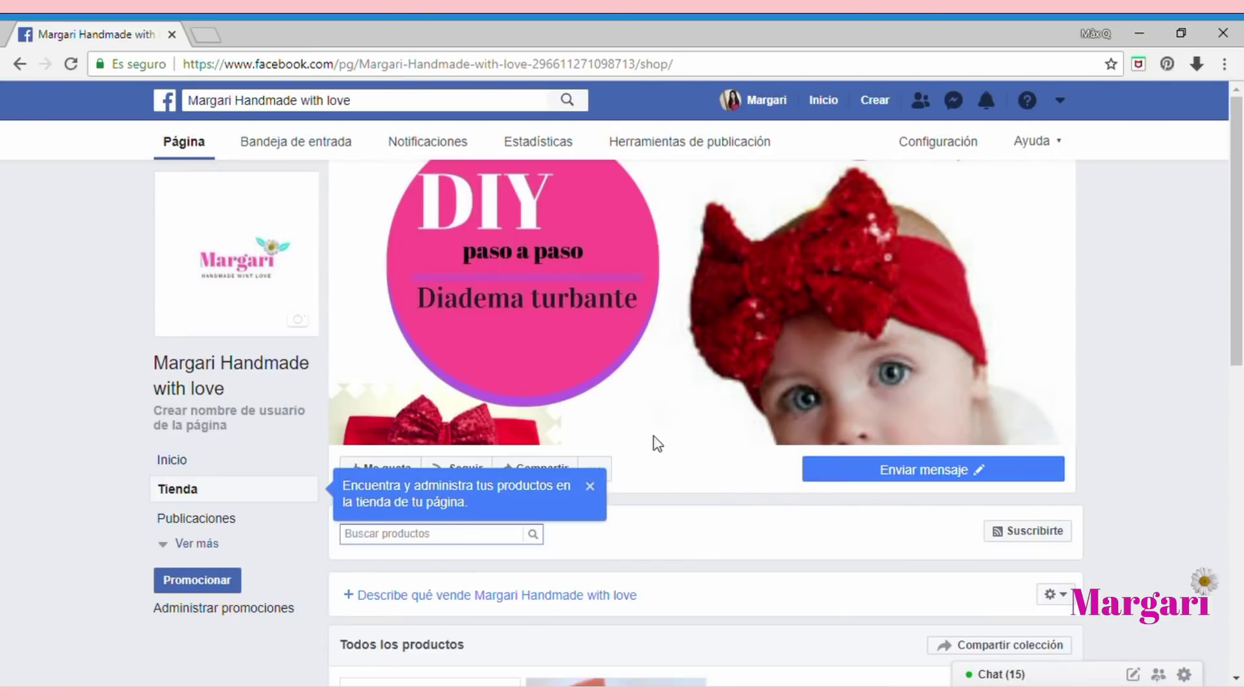
# Examine the shop's product list for the new headband and its publication status
pyautogui.scroll(-10, 655, 441)
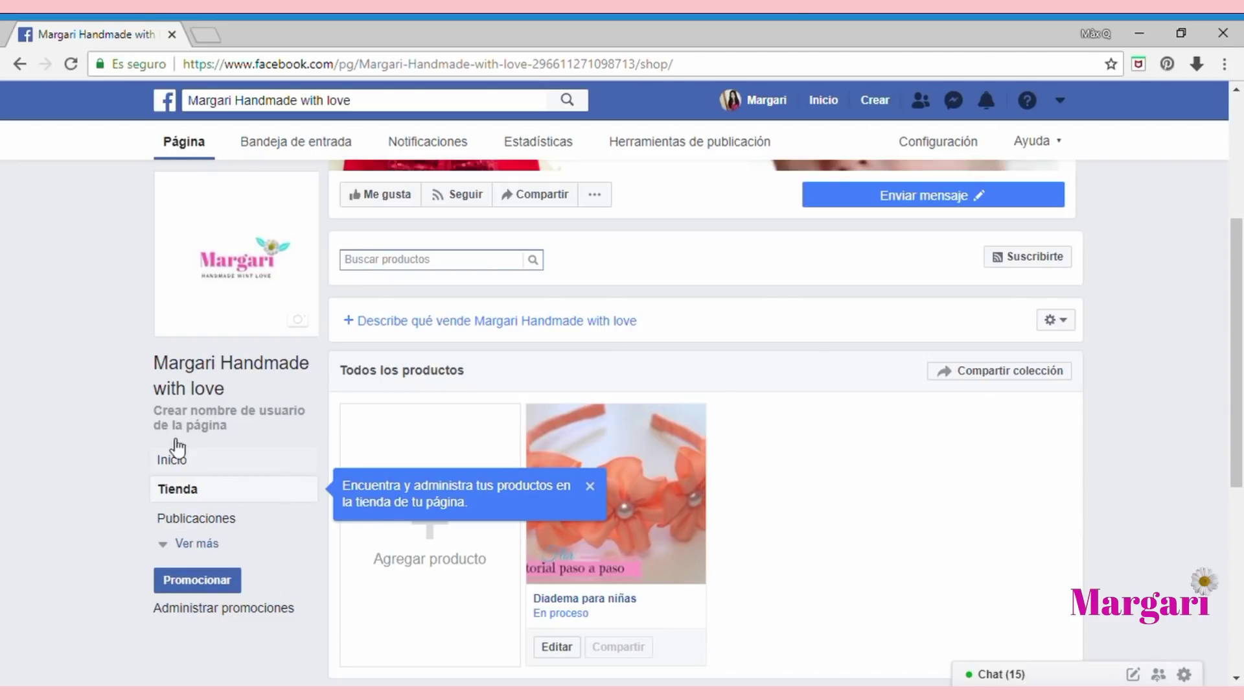
pyautogui.click(196, 149)
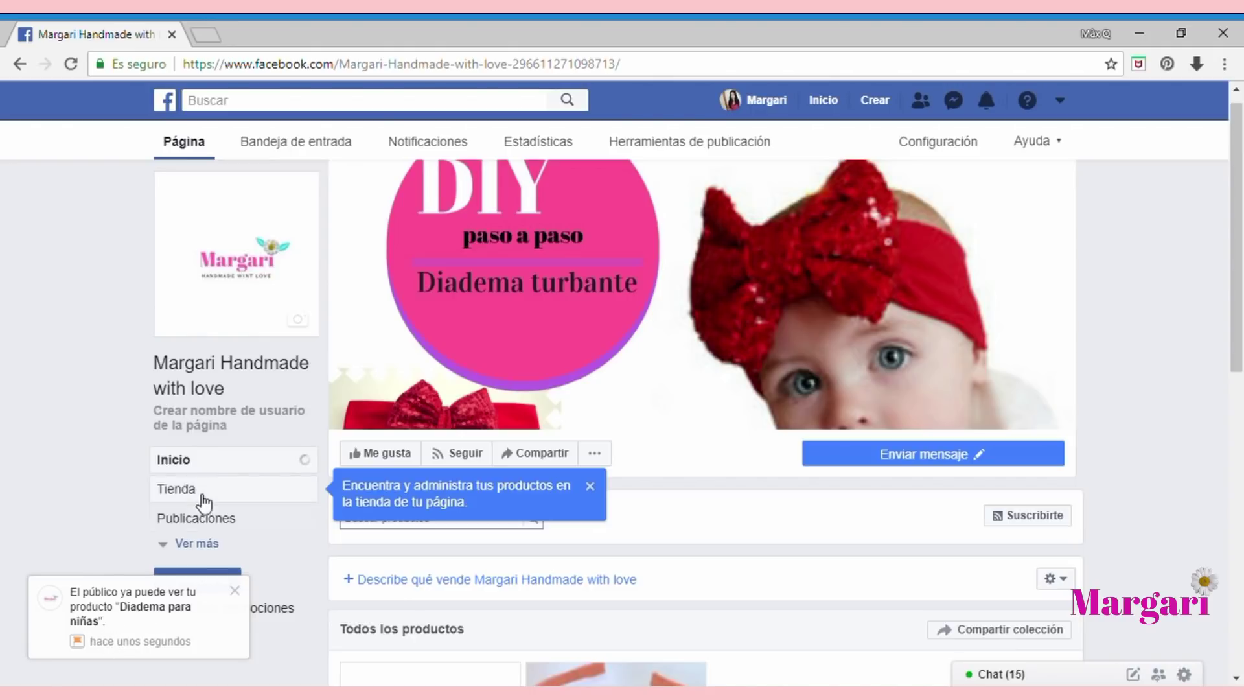
pyautogui.click(205, 497)
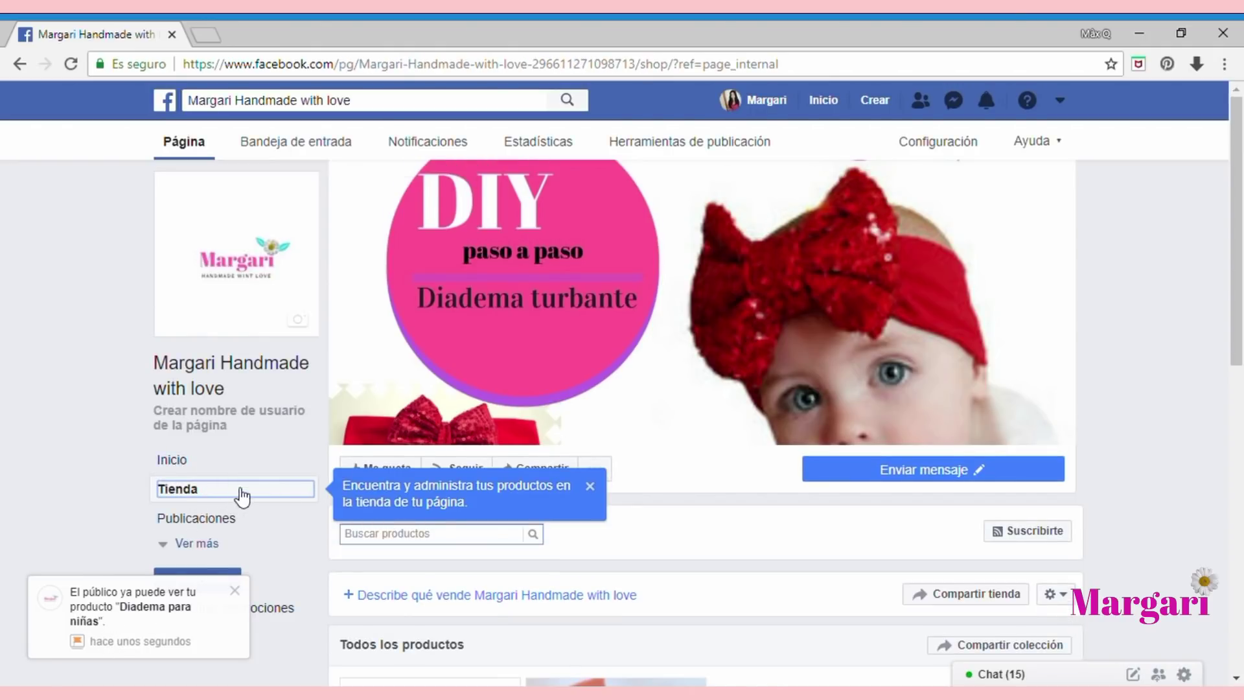
pyautogui.scroll(-4, 660, 373)
pyautogui.scroll(-5, 658, 370)
pyautogui.scroll(9, 656, 369)
pyautogui.scroll(-8, 657, 369)
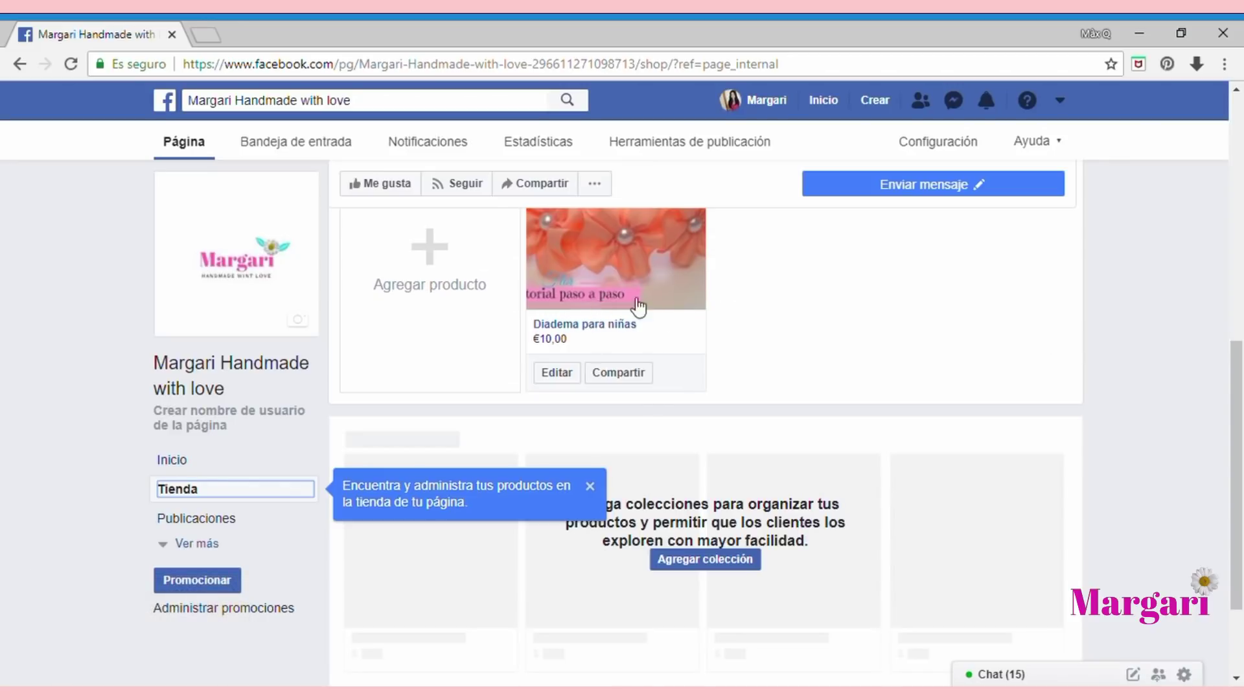
pyautogui.scroll(4, 550, 303)
pyautogui.scroll(4, 551, 304)
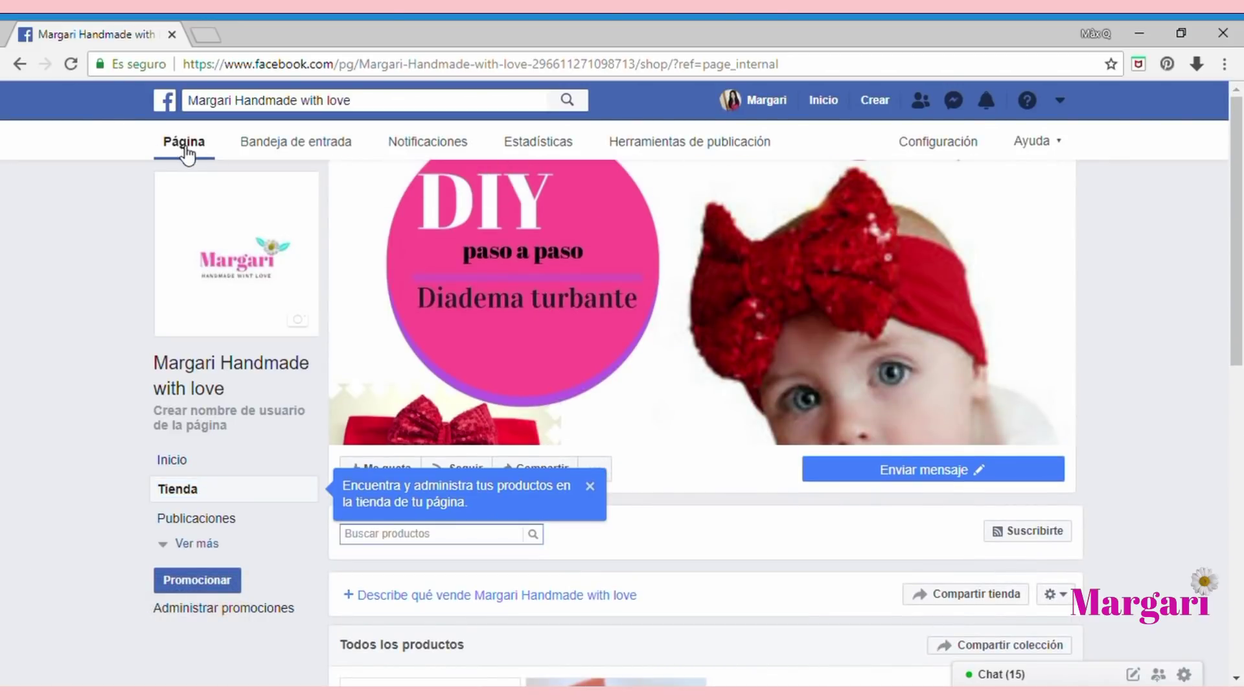
# Return to the page's home feed, dismissing the shop tip, and examine the shared post of the headband
pyautogui.click(217, 464)
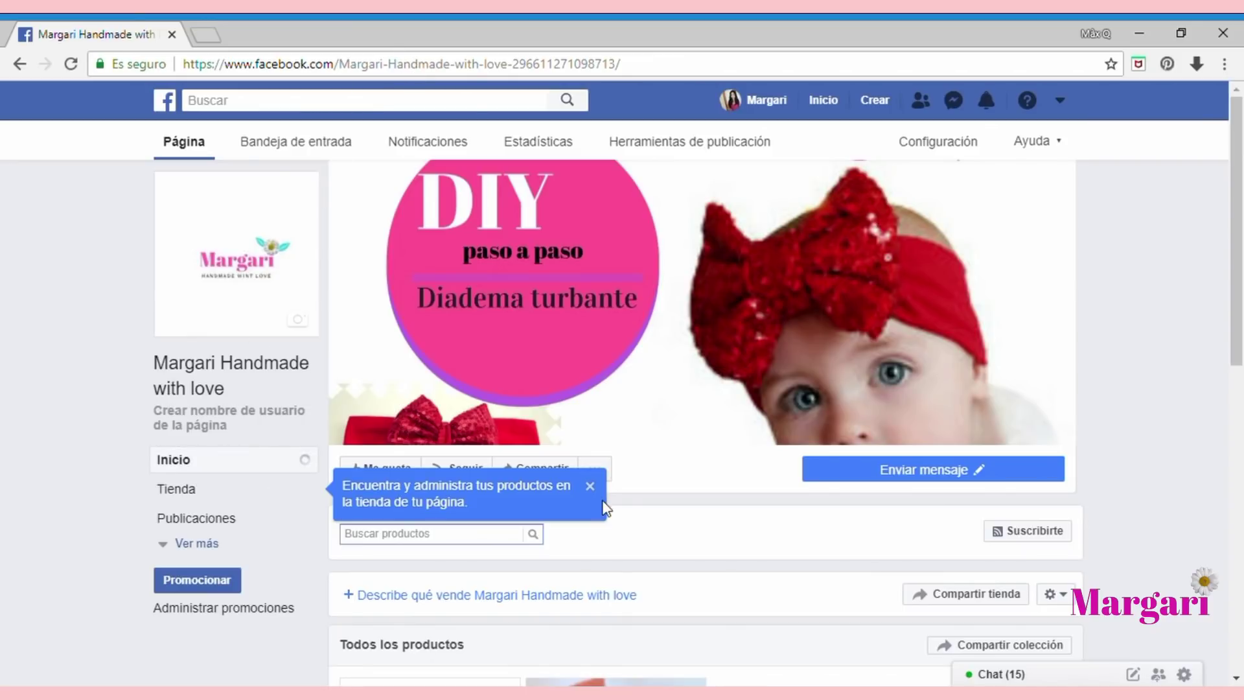
pyautogui.click(589, 486)
pyautogui.scroll(-1, 1242, 353)
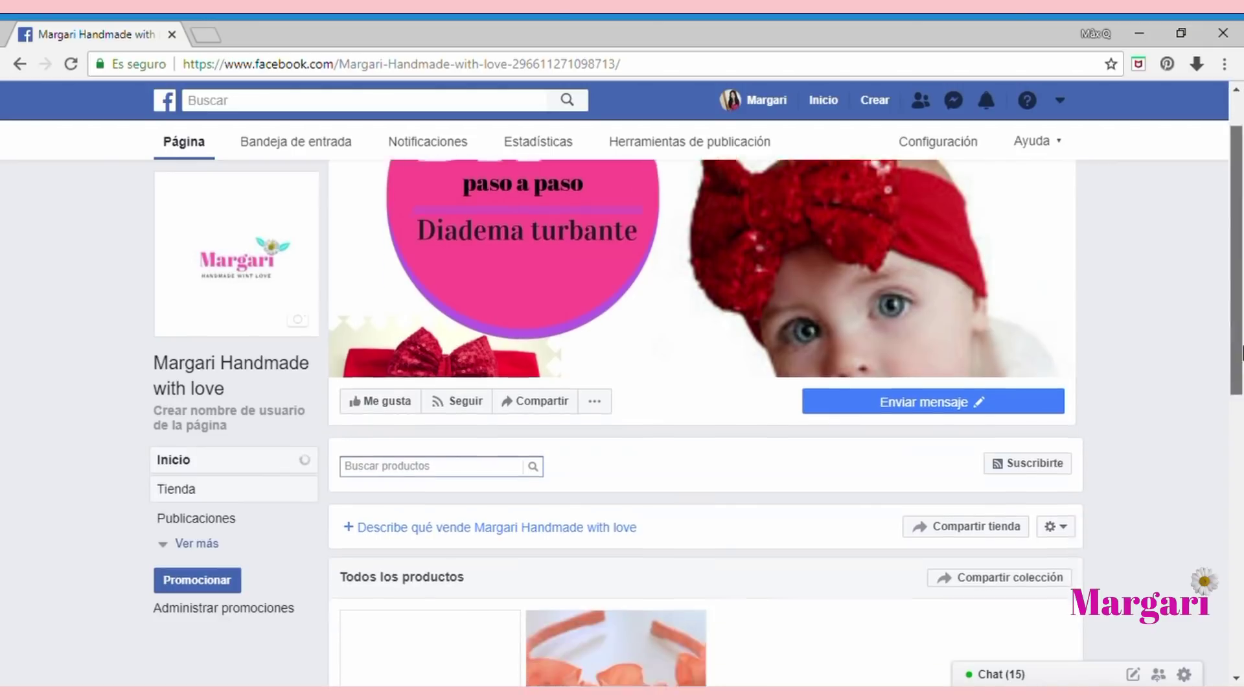
pyautogui.scroll(-2, 1242, 353)
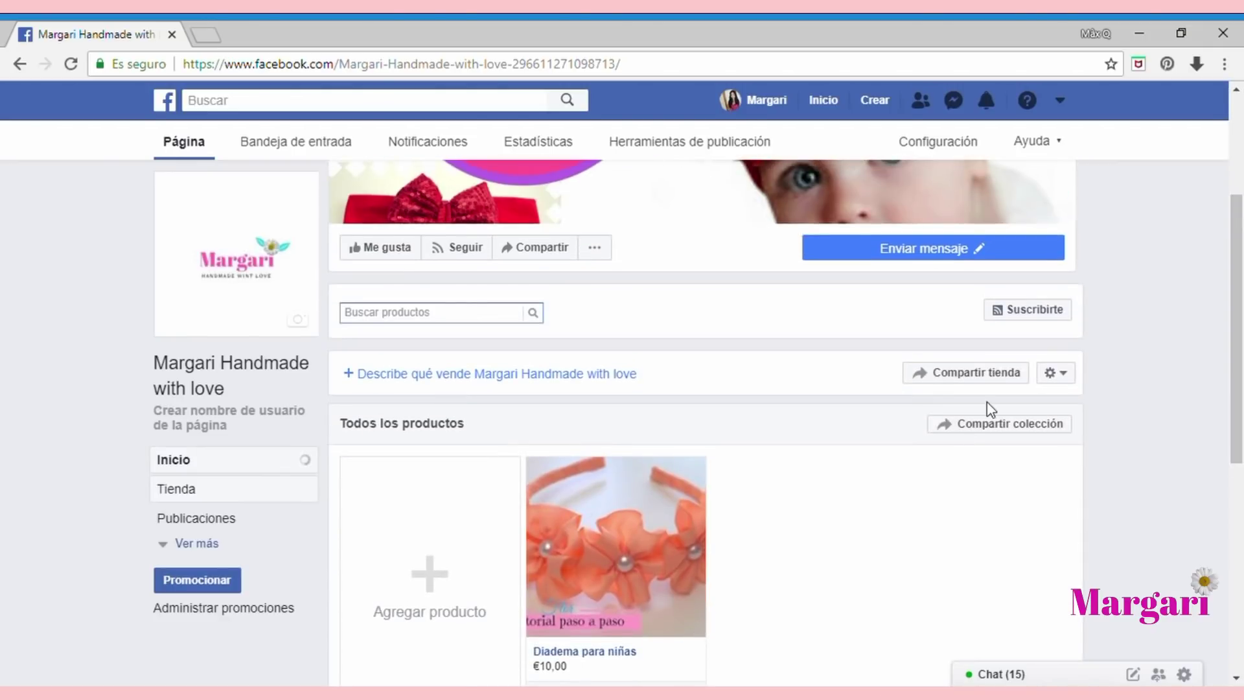
pyautogui.scroll(-3, 986, 402)
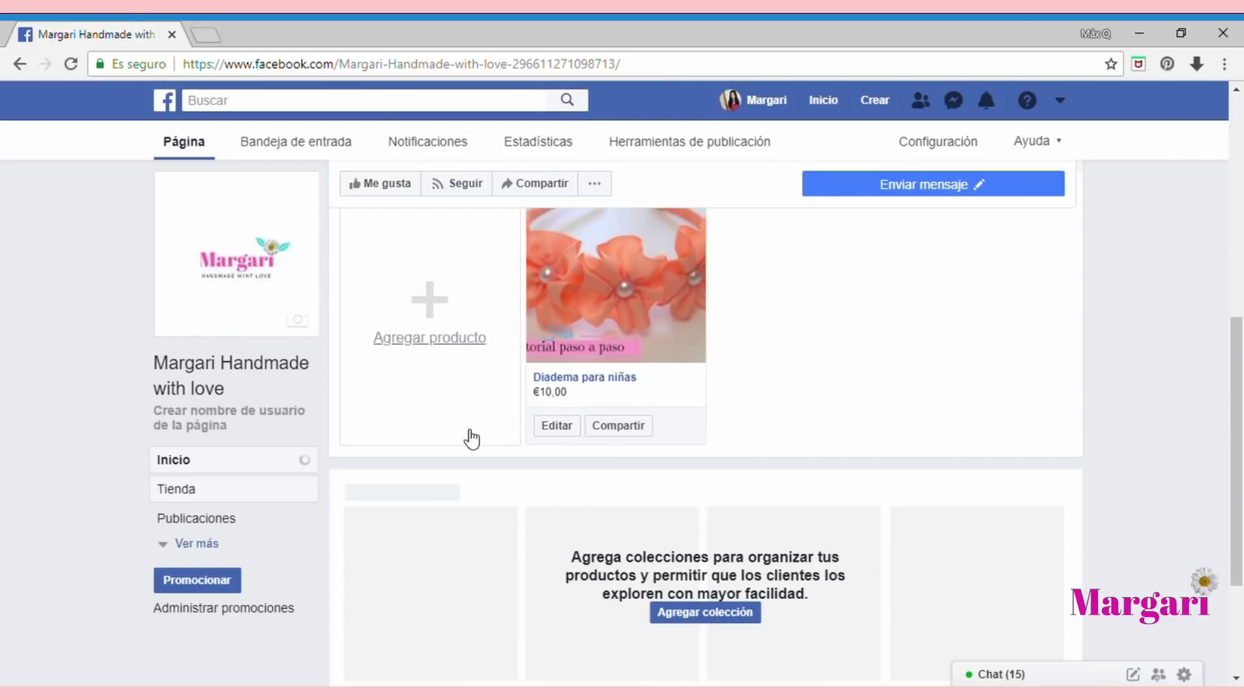
pyautogui.click(222, 499)
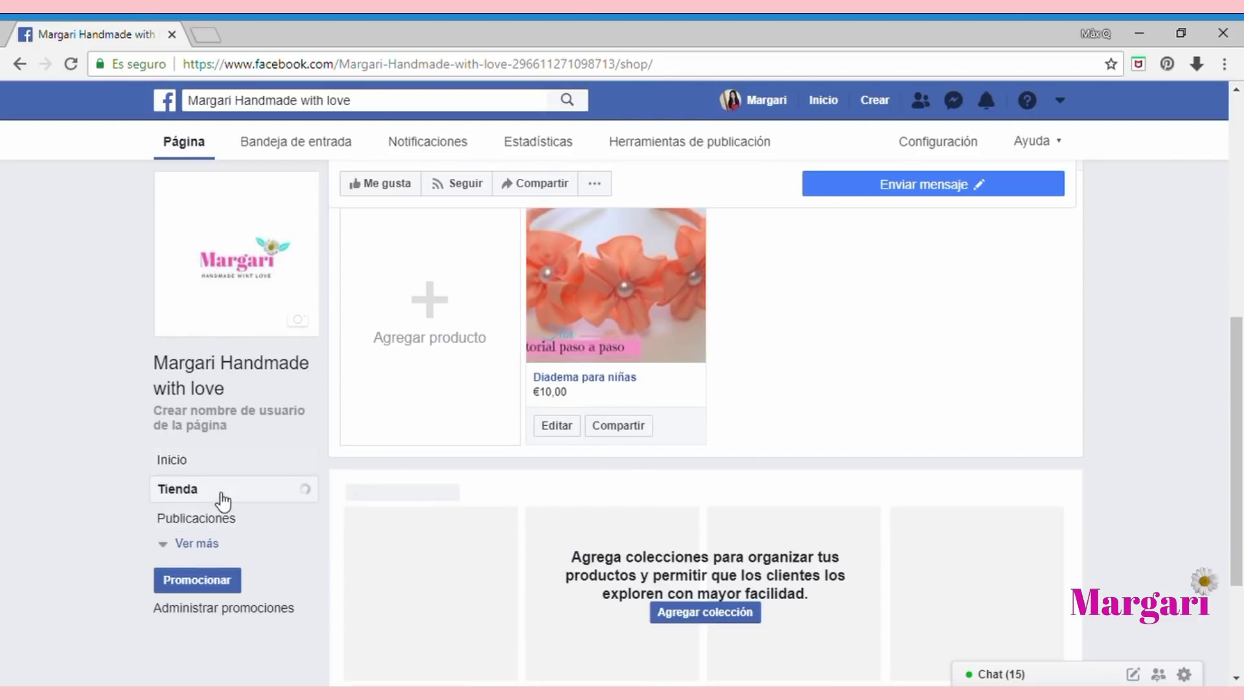
pyautogui.click(201, 461)
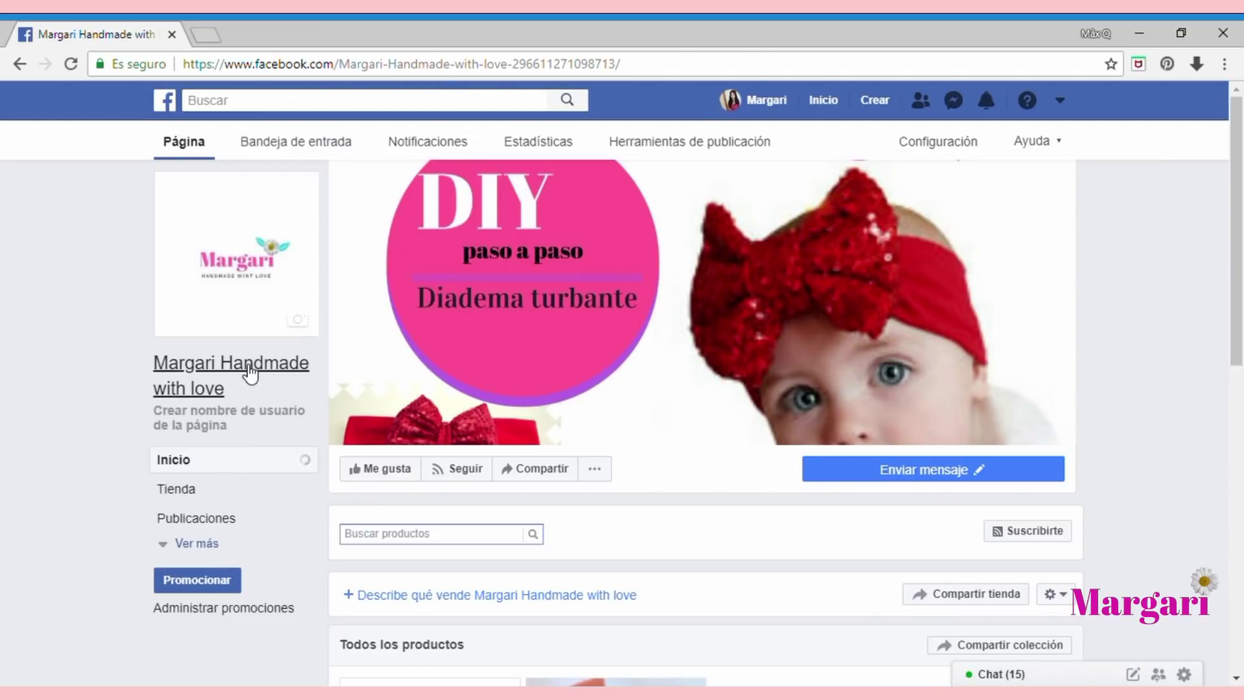
pyautogui.scroll(-4, 489, 406)
pyautogui.scroll(-5, 496, 410)
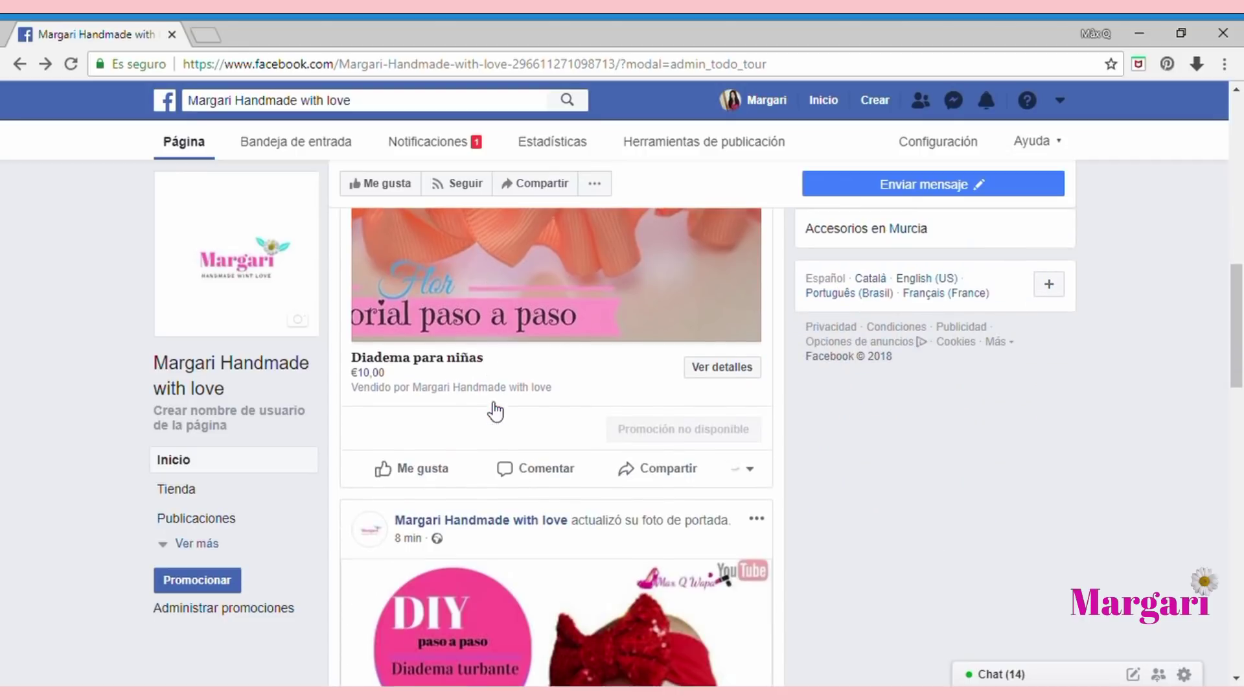
pyautogui.scroll(4, 496, 410)
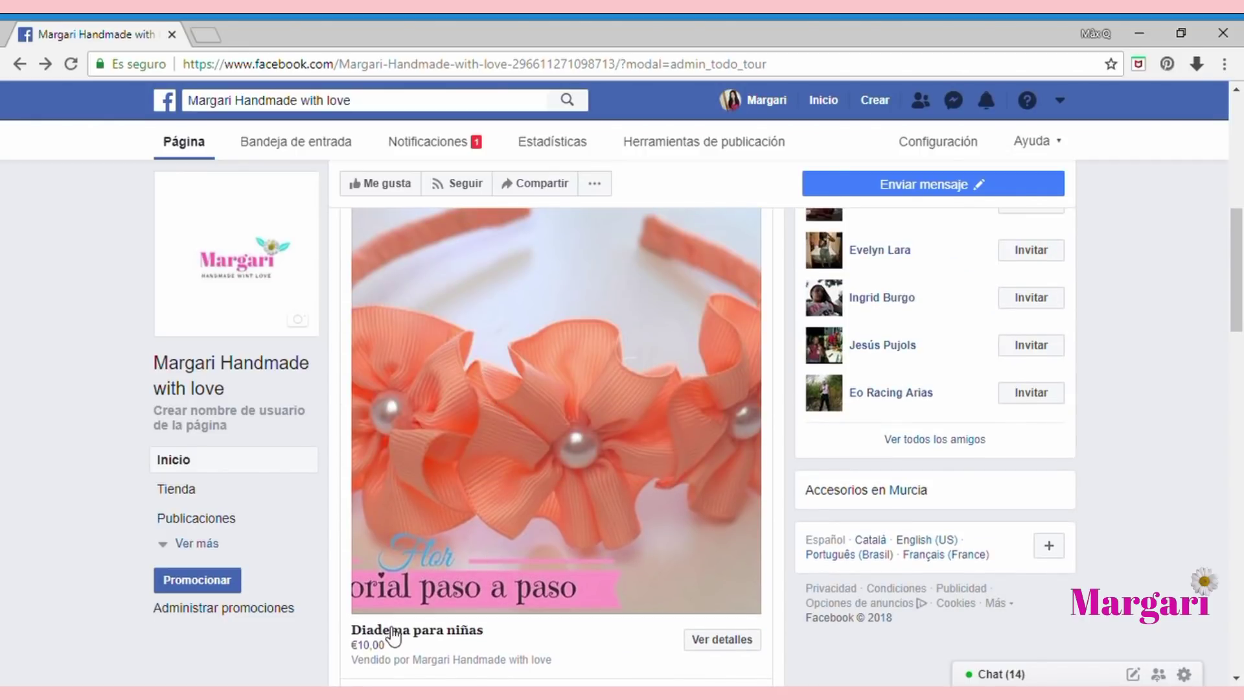
pyautogui.scroll(-4, 482, 623)
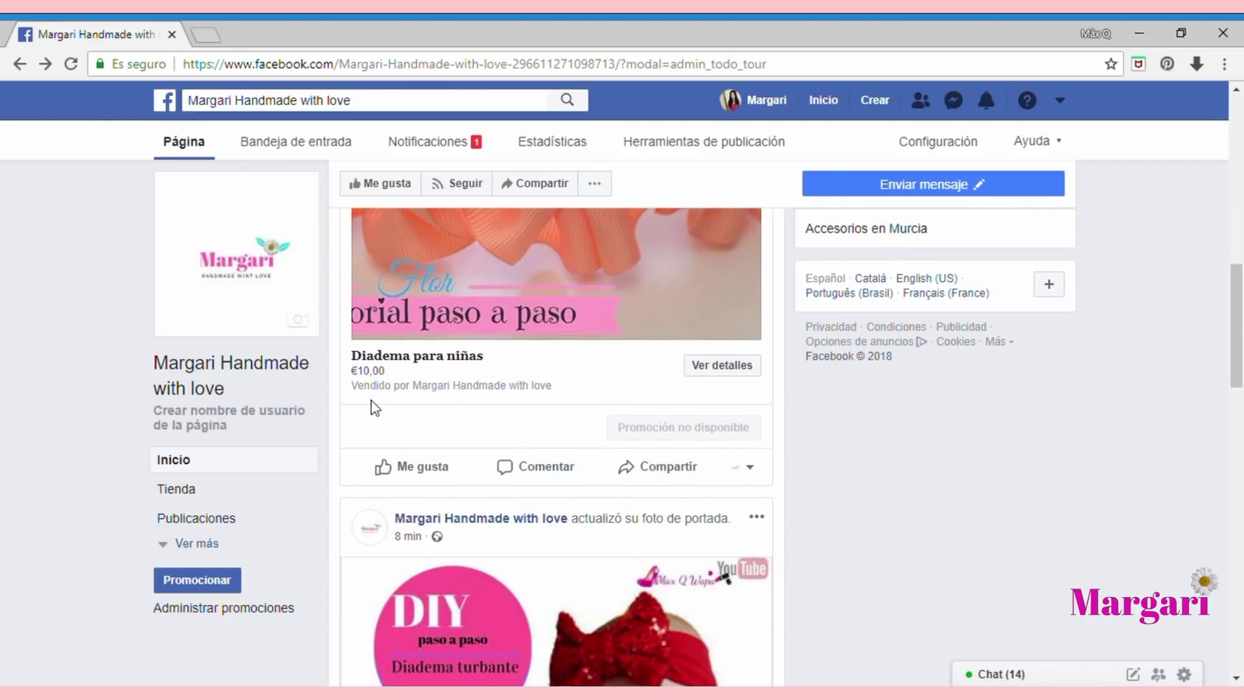
# View the headband's details from its post, look over the price, description and comment area, and close the product view
pyautogui.click(748, 366)
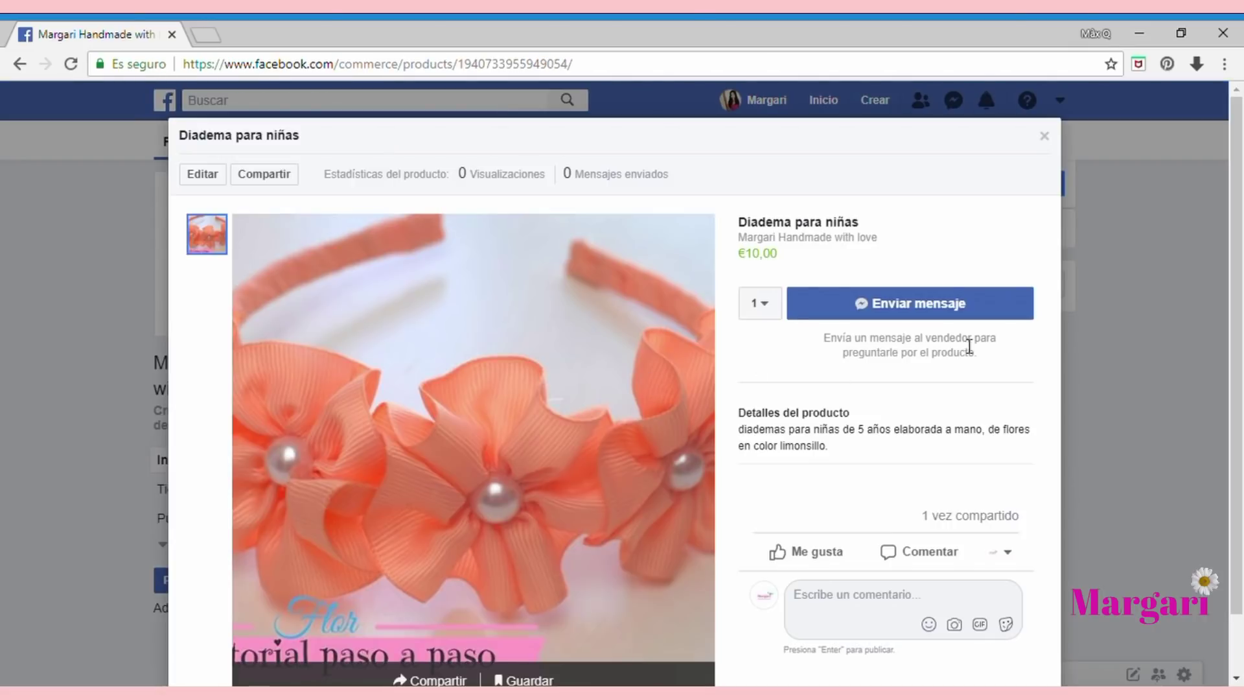
pyautogui.scroll(-1, 329, 396)
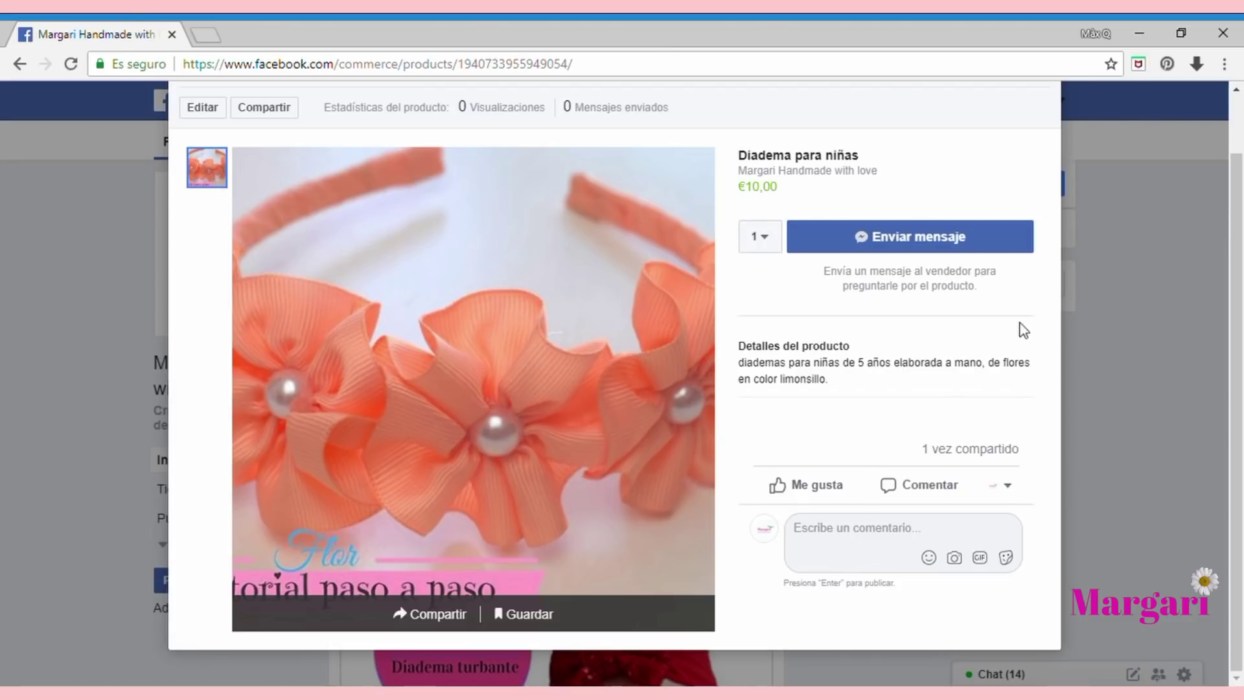
pyautogui.click(880, 583)
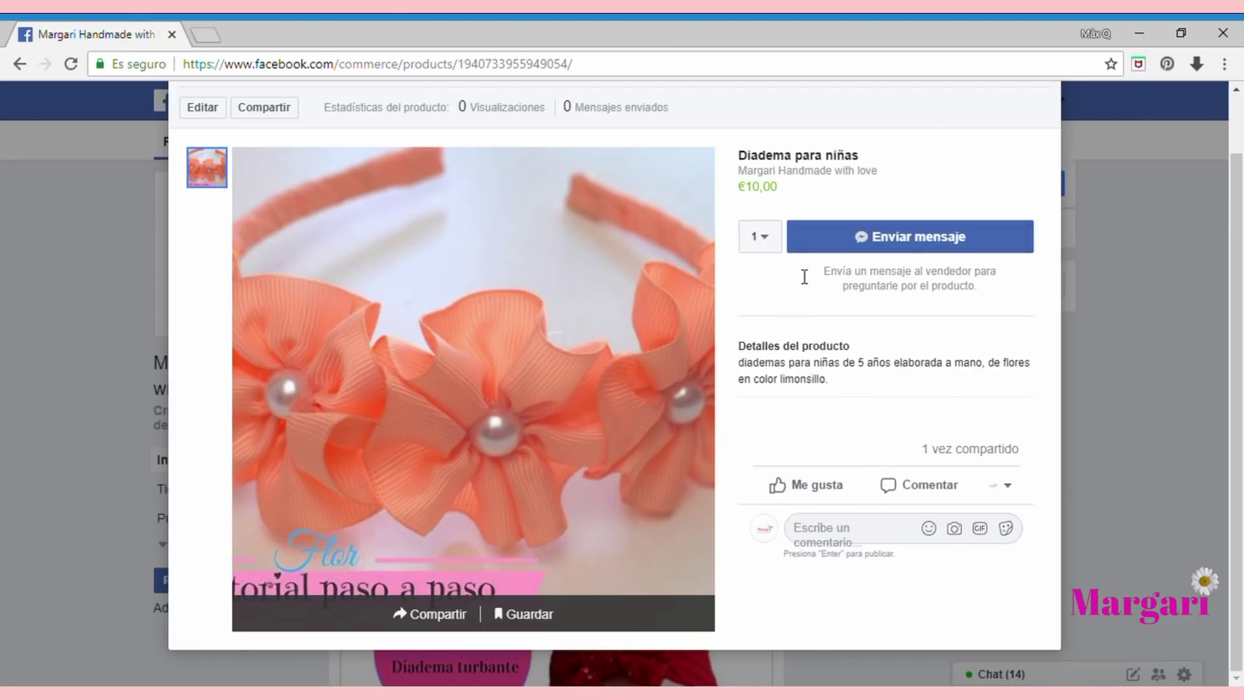
pyautogui.scroll(1, 488, 227)
pyautogui.click(1047, 136)
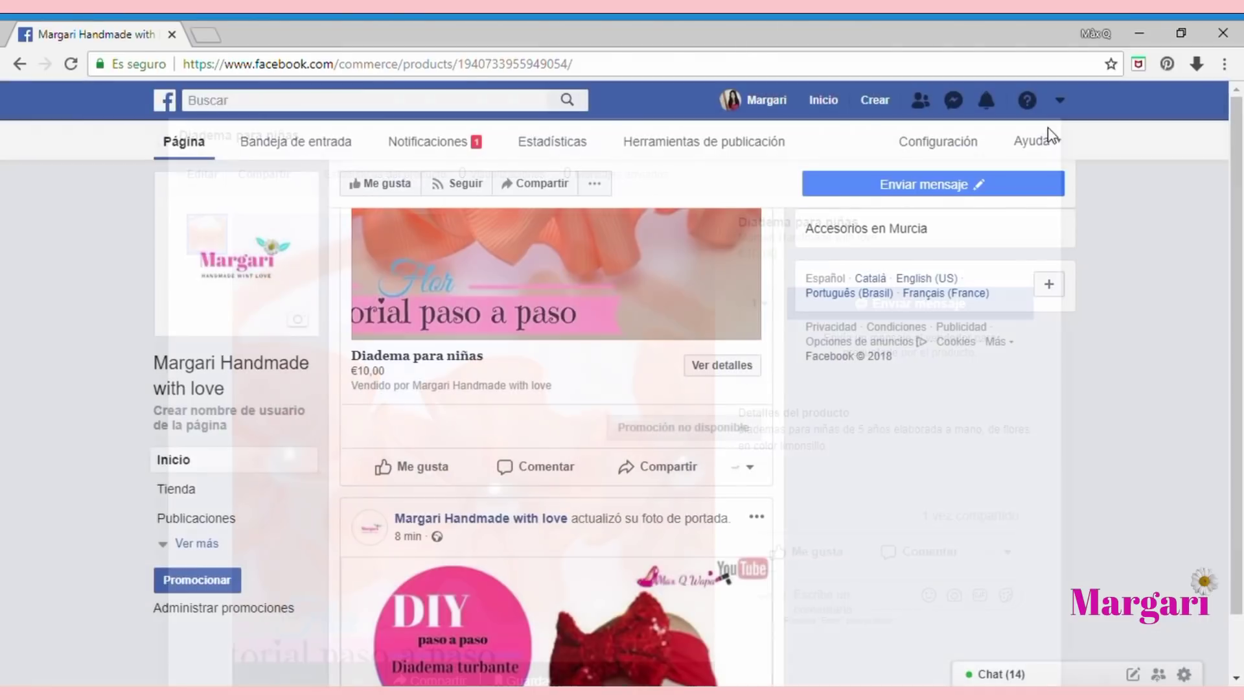